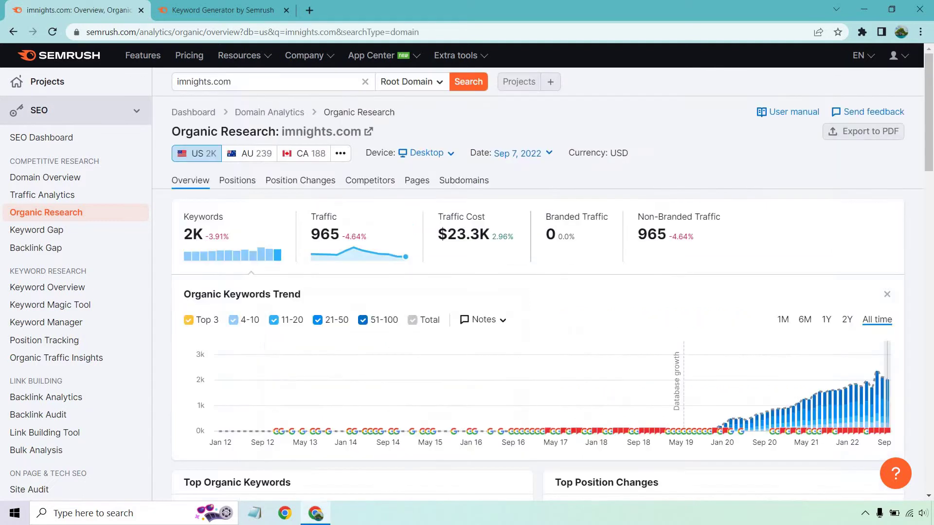
Copy nextpinnacle.com from imnights.com's Organic Competitors table
click(377, 187)
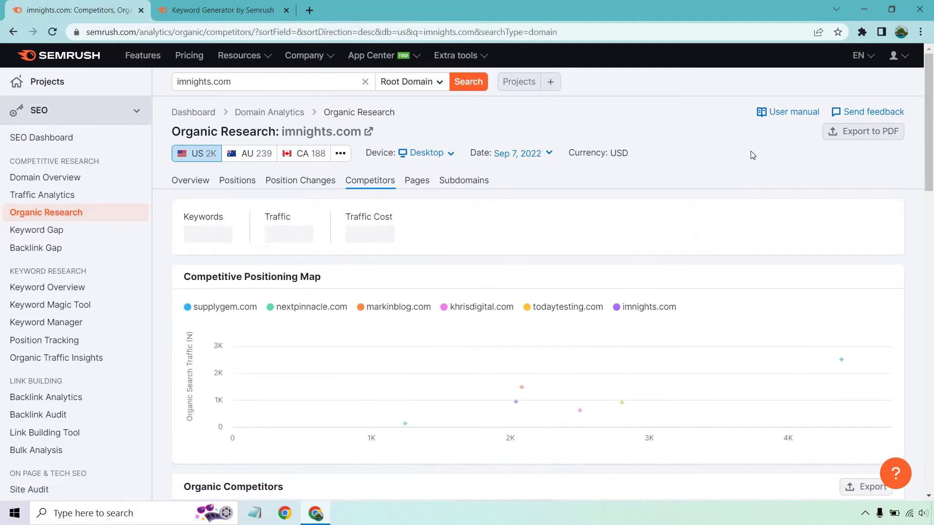
scroll(745, 155, down, 7)
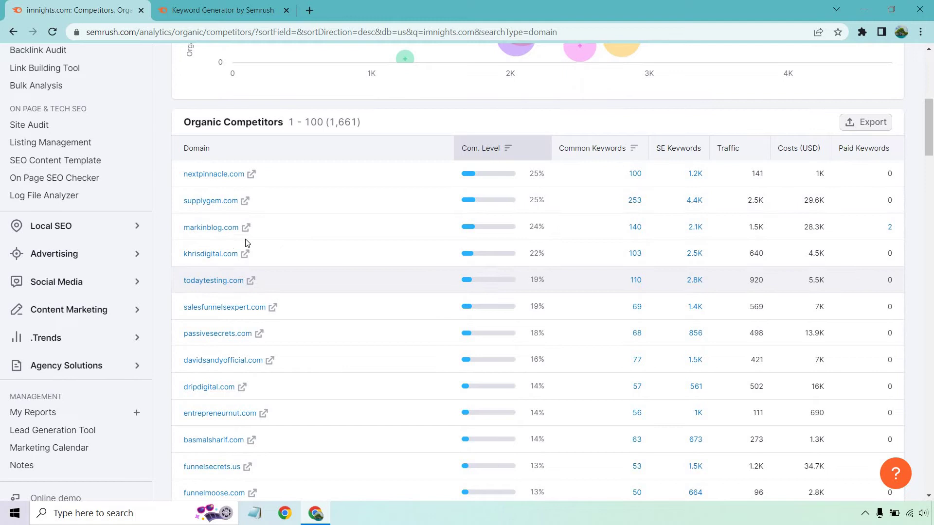
drag(184, 174, 244, 177)
right_click(232, 178)
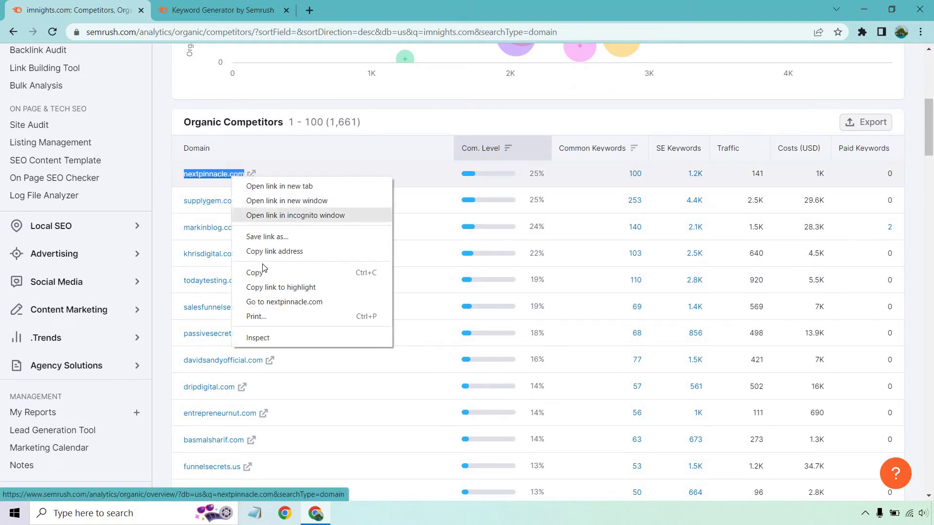
click(266, 277)
Replace imnights.com with nextpinnacle.com in the domain search box and run the analysis
scroll(400, 292, up, 8)
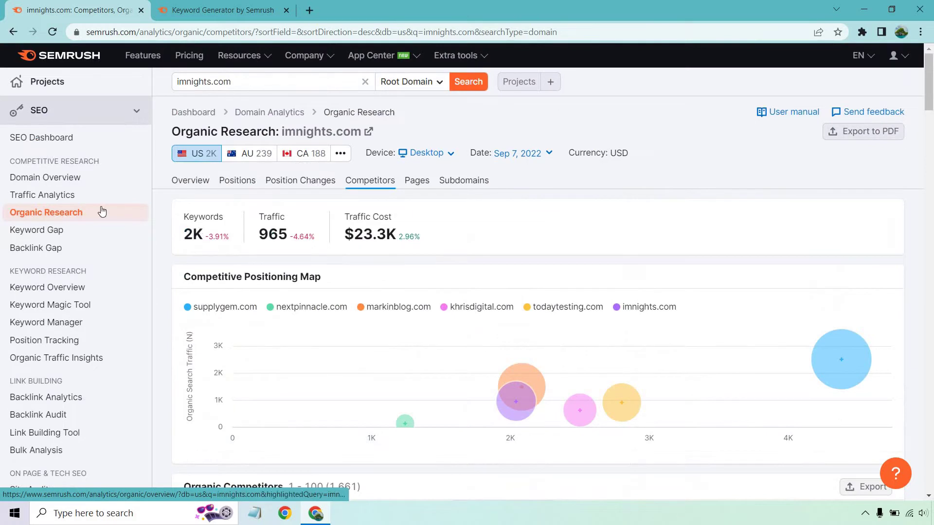
click(255, 79)
key(ctrl+a)
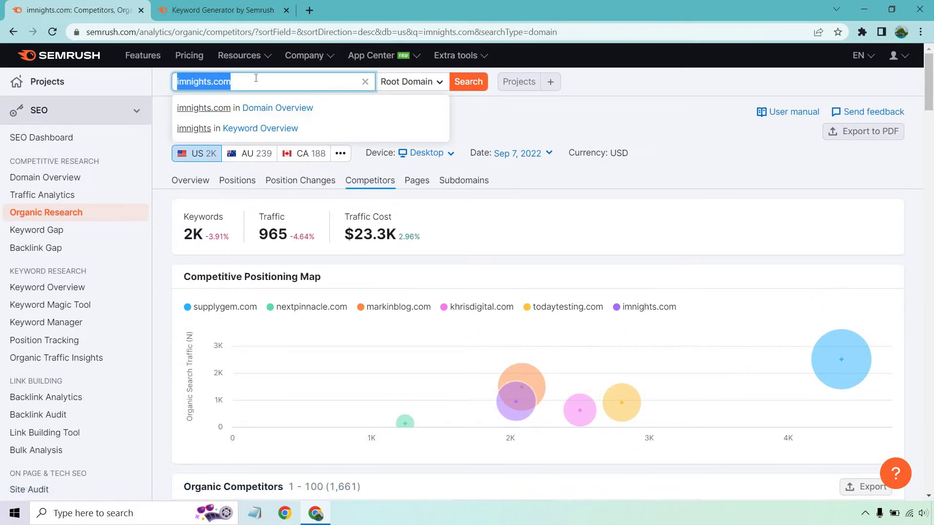
key(ctrl+v)
key(Return)
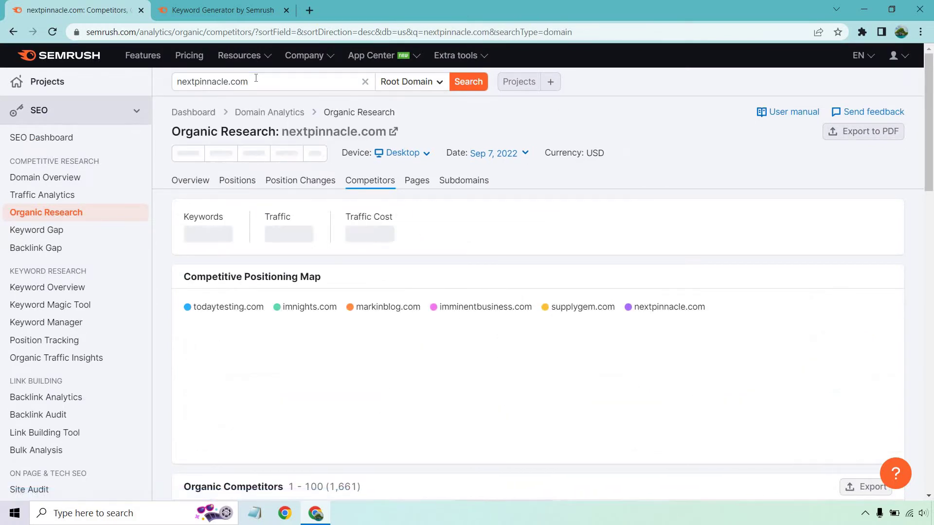
Filter nextpinnacle.com's Positions report to KD Very easy (0–14%), leaving 80 keywords
click(248, 185)
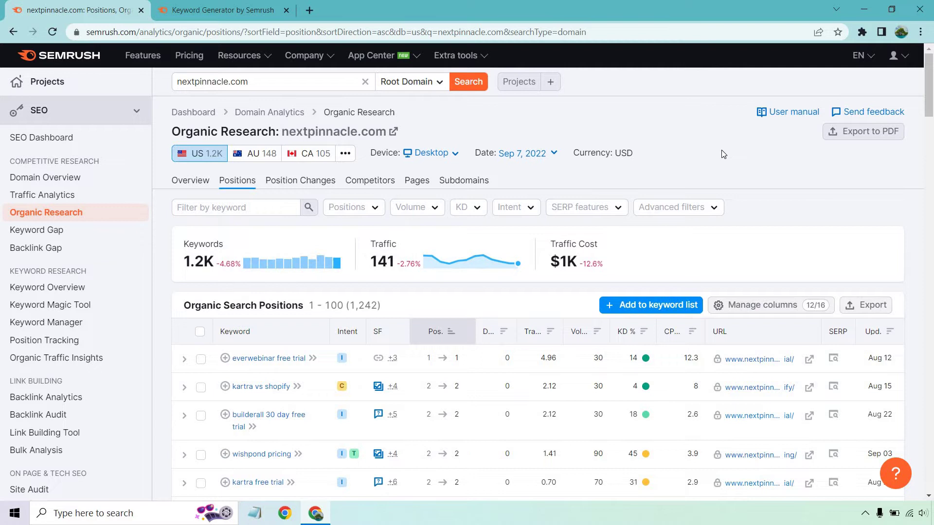
click(469, 209)
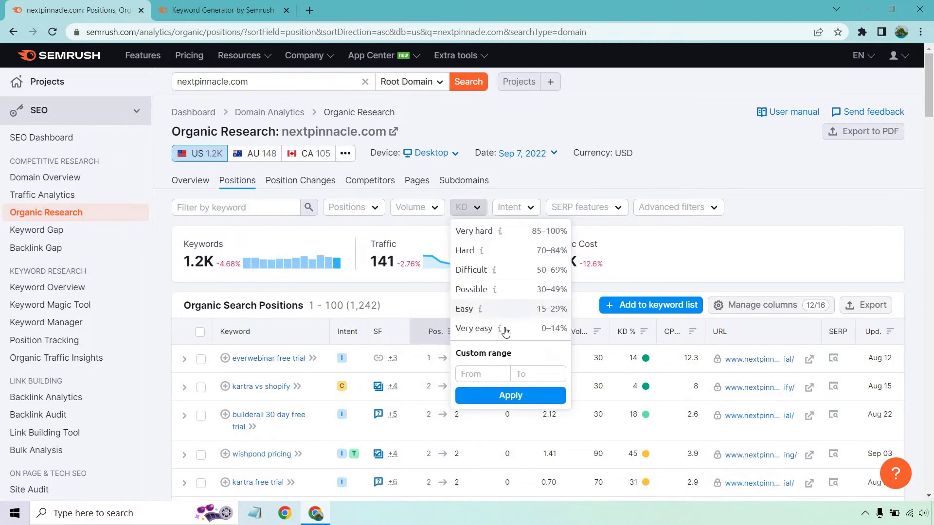
mouse_move(495, 336)
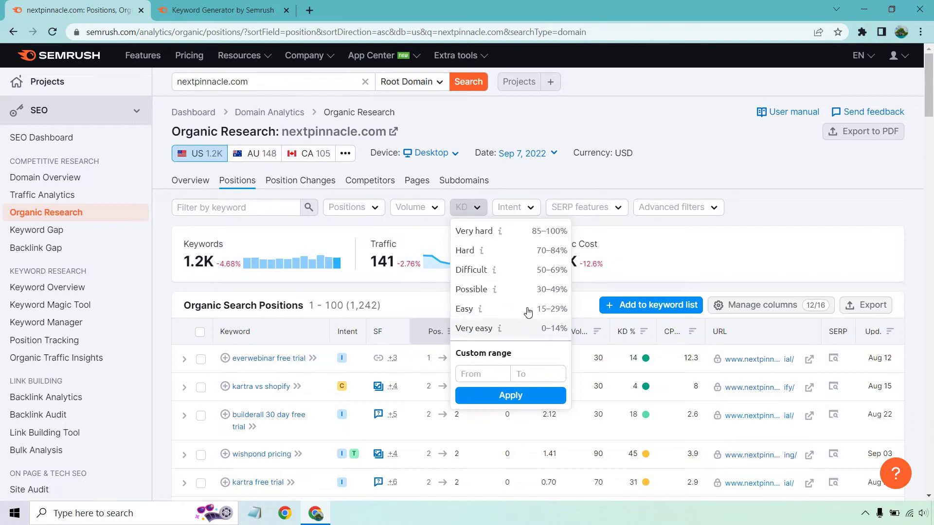
click(478, 329)
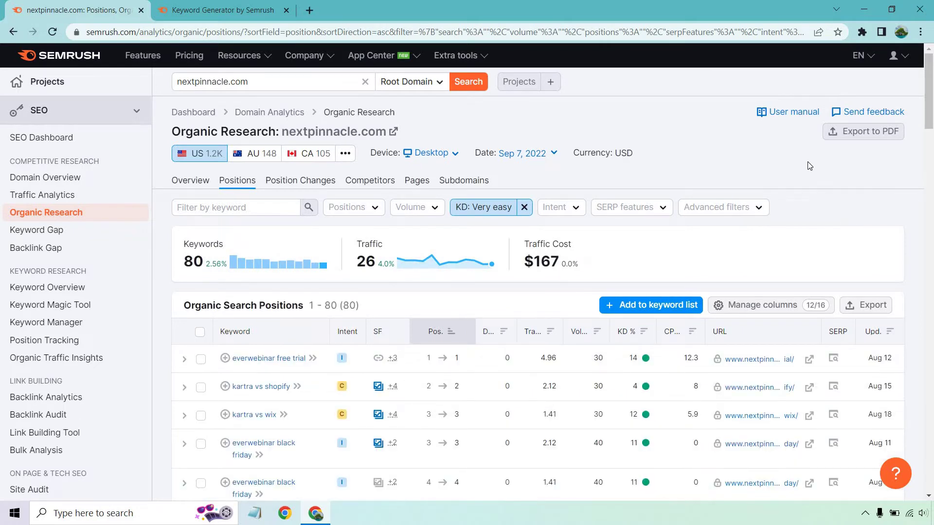
Scroll down the Very easy keyword list to the 'accuranker lifetime deal' row
scroll(636, 233, down, 6)
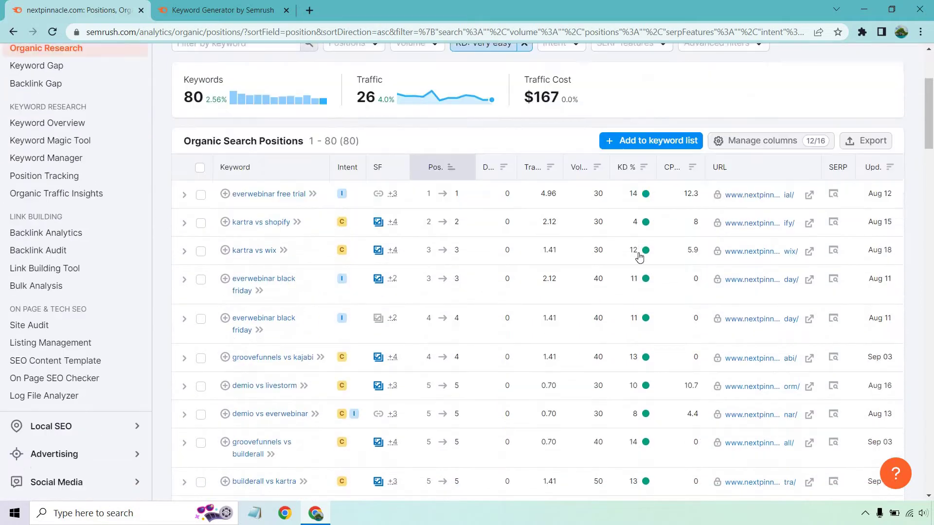
scroll(641, 316, down, 7)
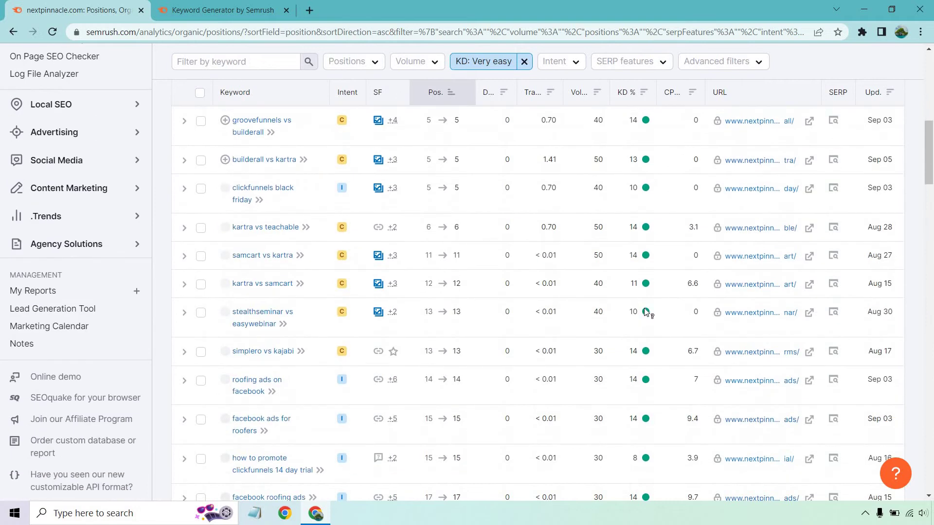
scroll(646, 311, down, 1)
scroll(646, 311, down, 6)
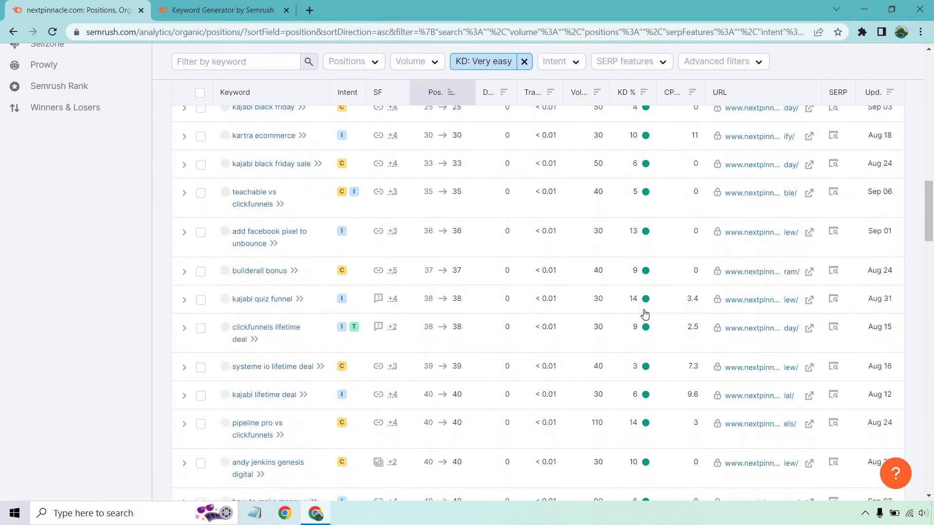
scroll(646, 297, down, 4)
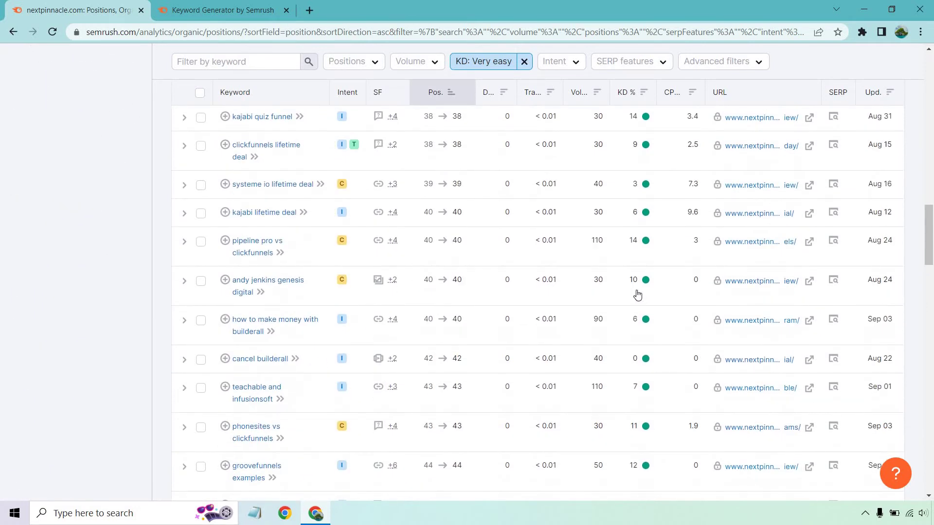
scroll(637, 295, up, 15)
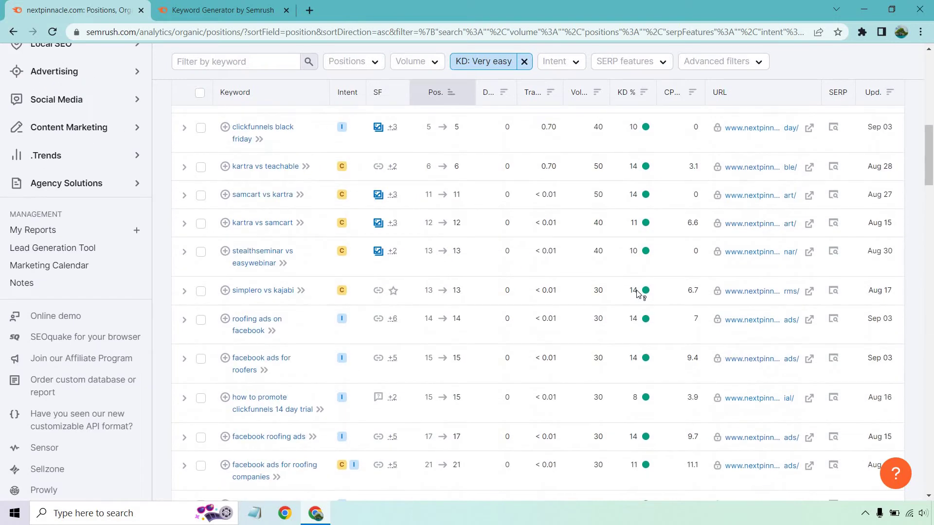
scroll(638, 292, up, 5)
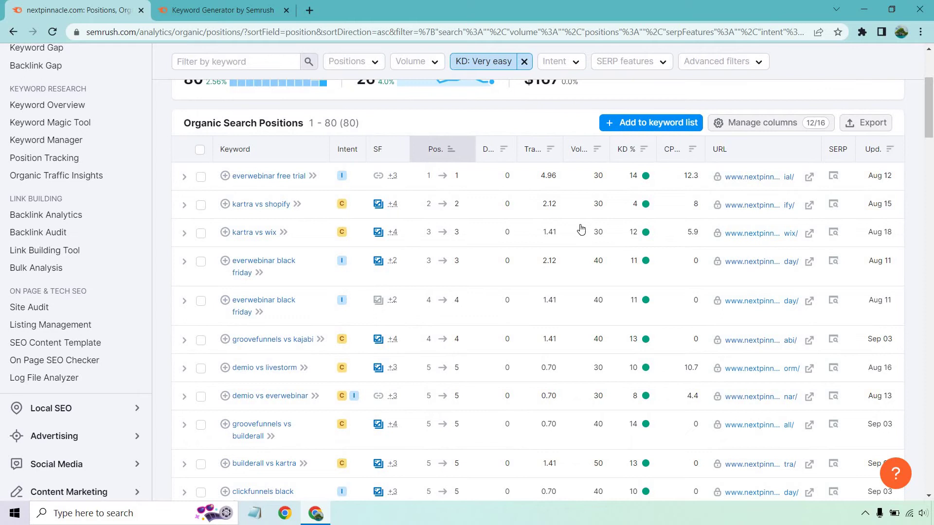
scroll(574, 230, down, 7)
scroll(575, 230, down, 10)
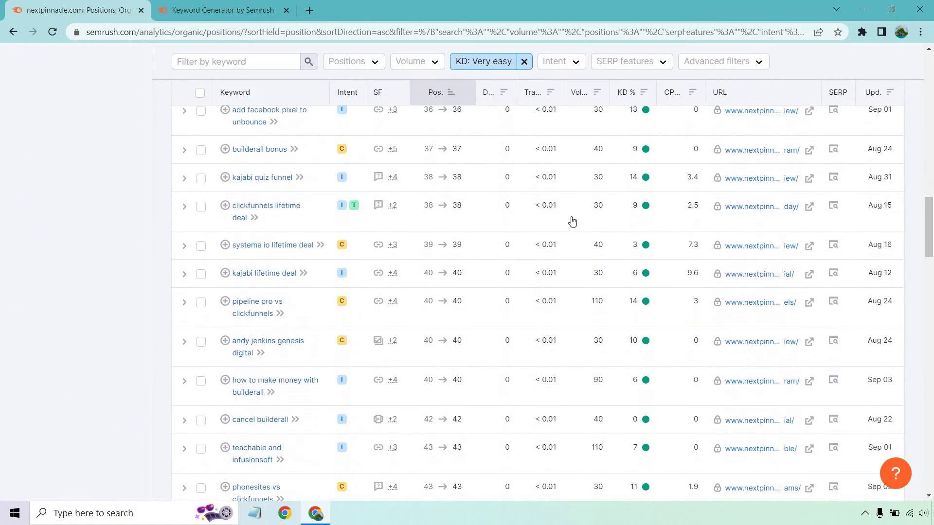
scroll(573, 222, down, 5)
scroll(573, 222, down, 2)
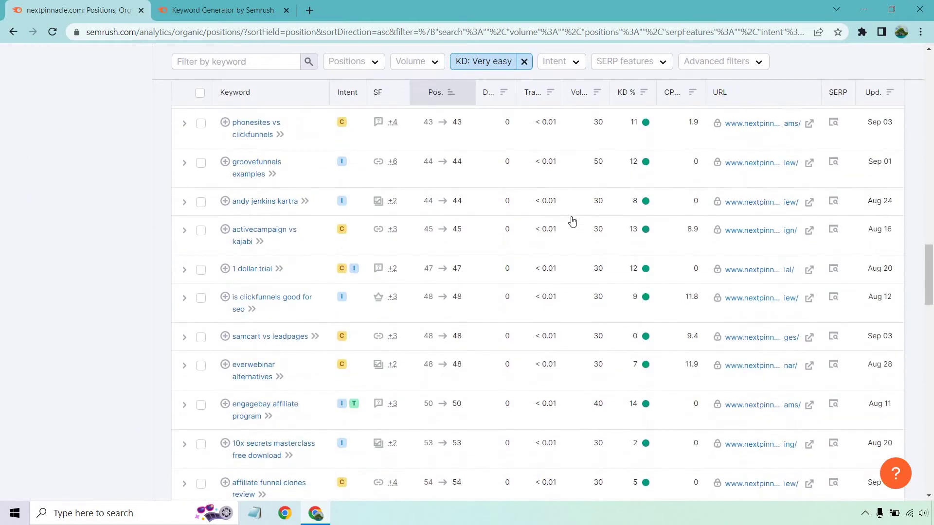
scroll(572, 222, down, 5)
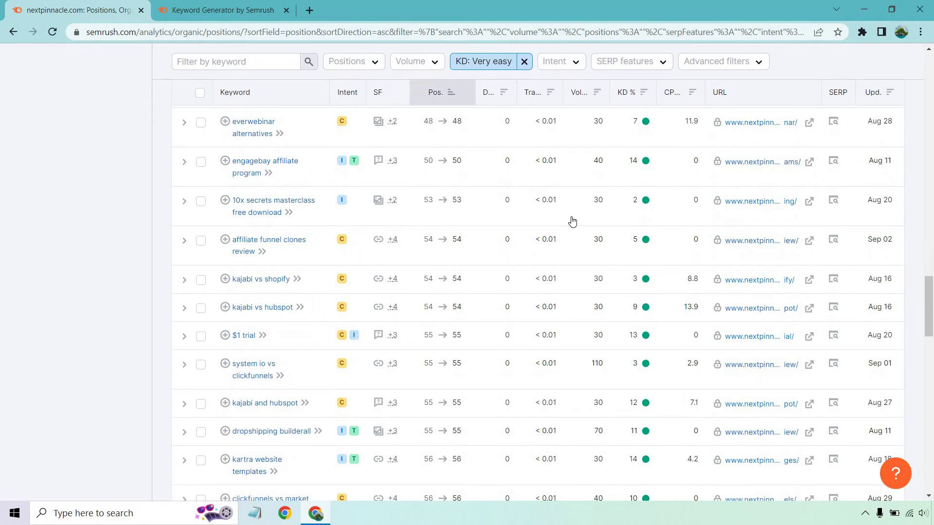
scroll(573, 222, down, 10)
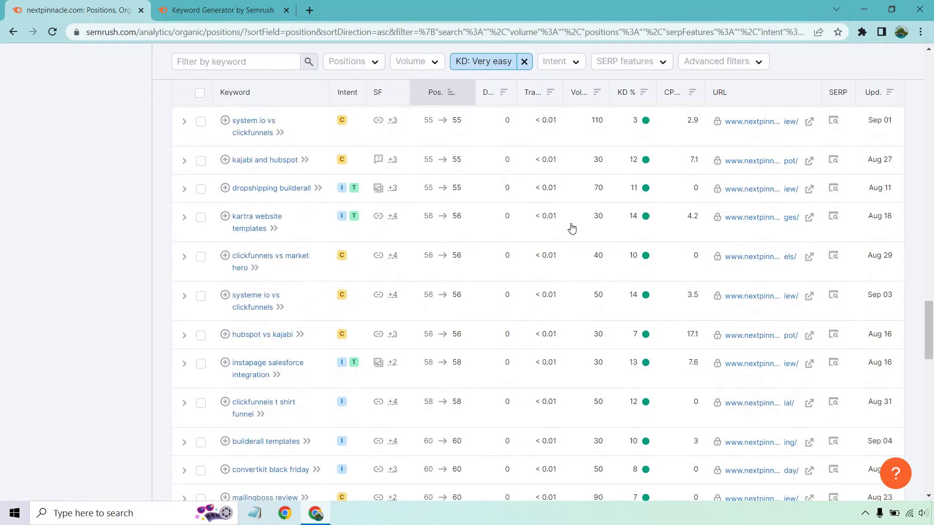
scroll(572, 229, down, 5)
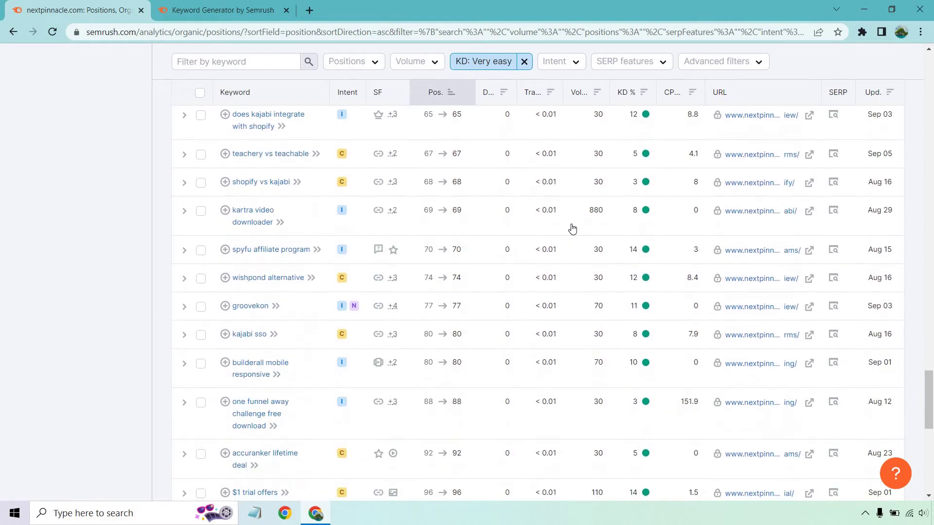
scroll(572, 229, down, 3)
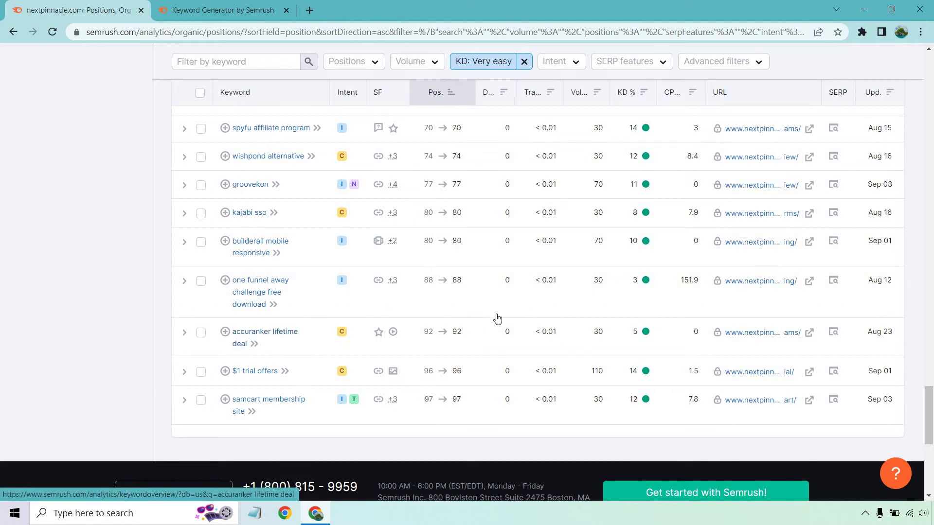
Search 'accuranker' in the Keyword Magic Tool, returning 112 broad-match US keywords
click(199, 5)
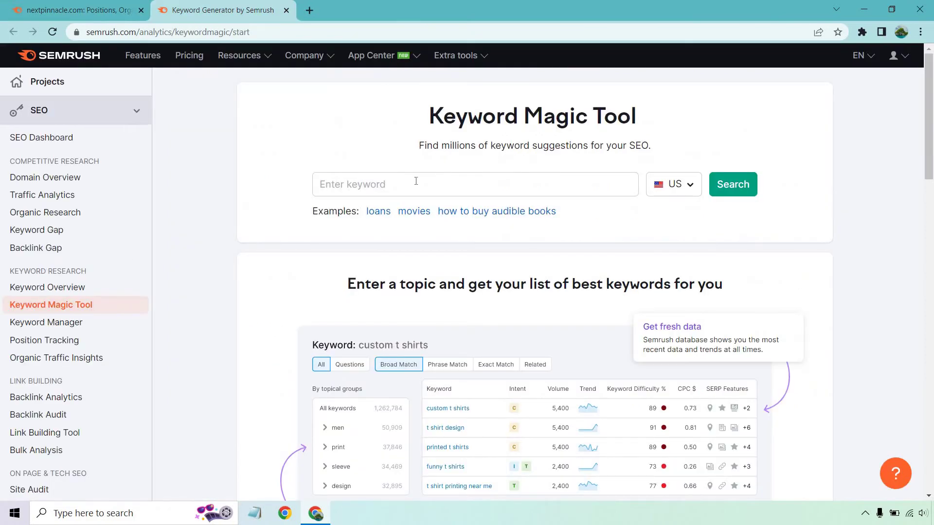
click(96, 5)
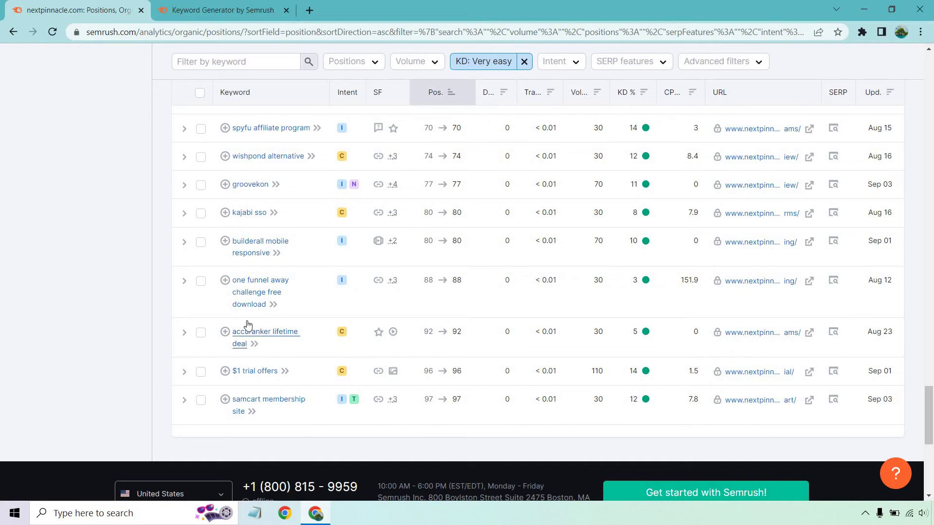
click(209, 11)
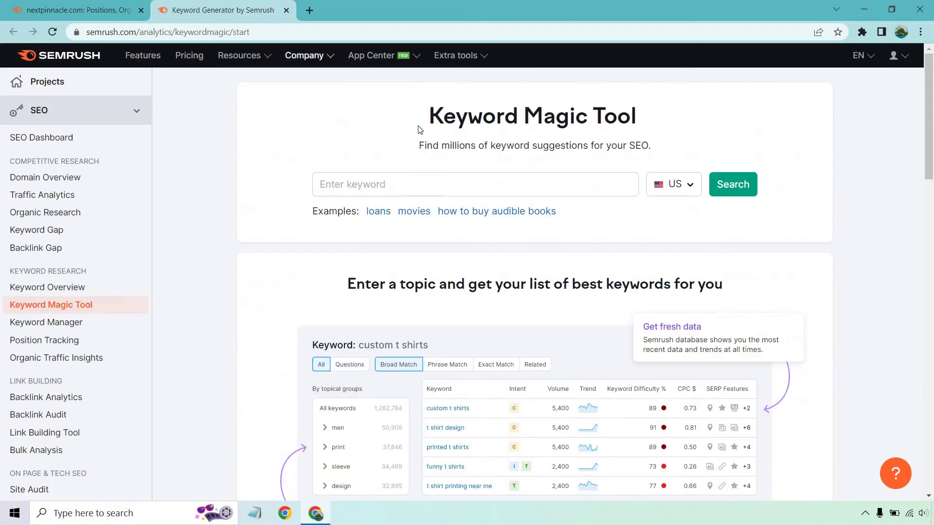
click(422, 184)
text(accuranker)
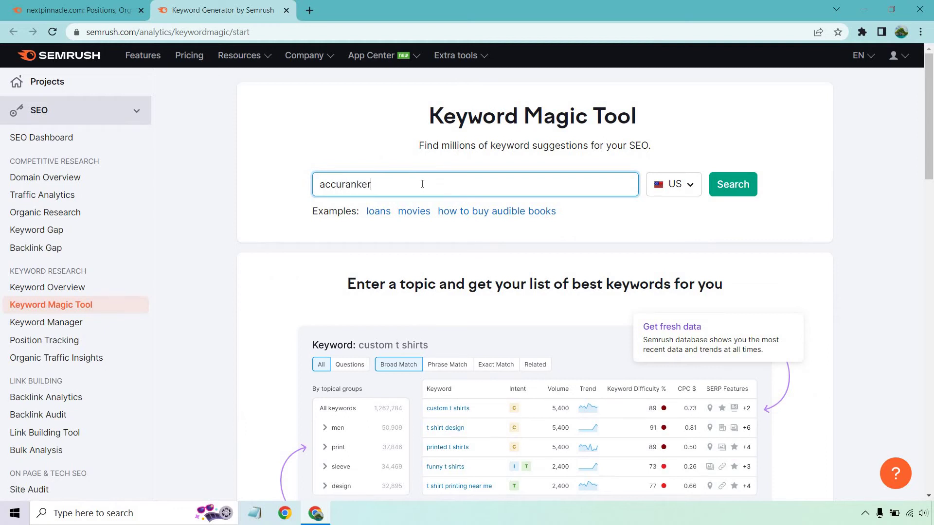
key(Return)
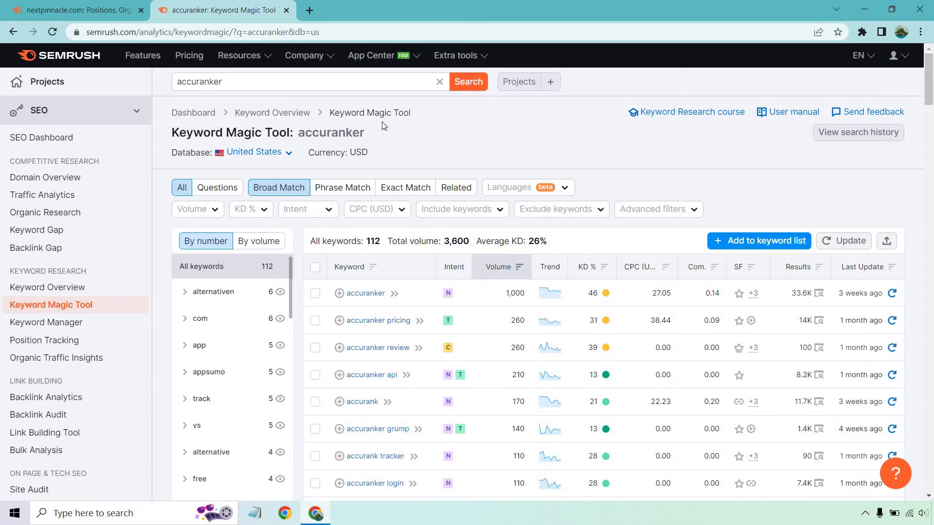
Apply a custom KD range of 0 to 29%, leaving 17 accuranker keywords
click(248, 209)
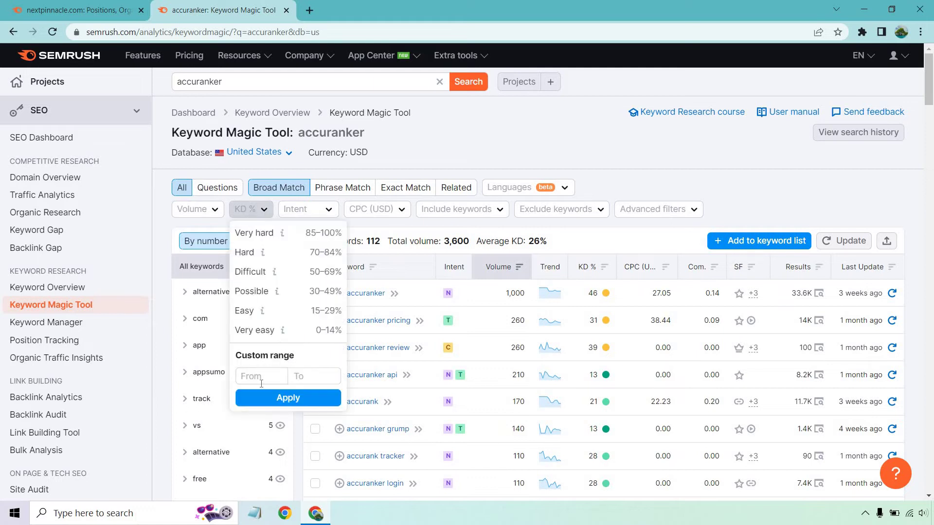
click(261, 375)
text(0)
click(304, 374)
text(29)
click(302, 400)
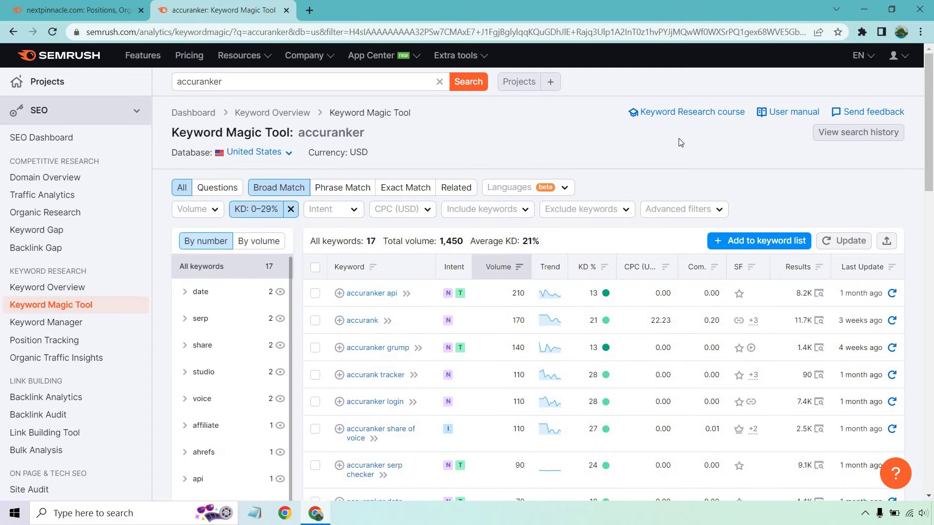
scroll(679, 145, down, 8)
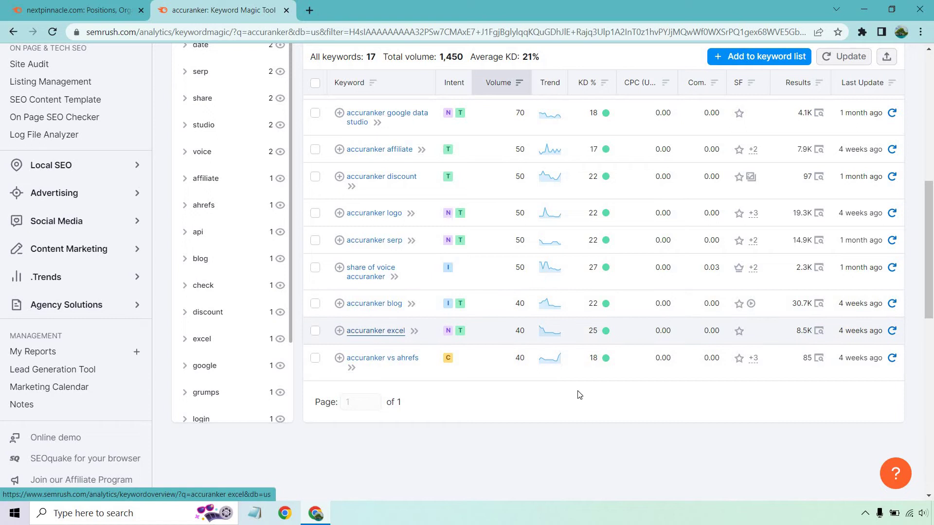
scroll(586, 360, up, 1)
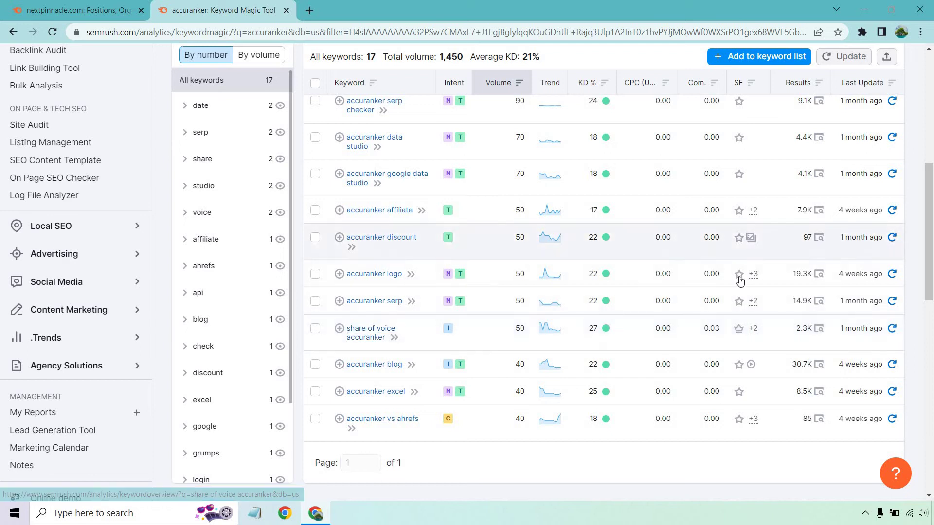
scroll(721, 288, up, 3)
scroll(722, 287, up, 3)
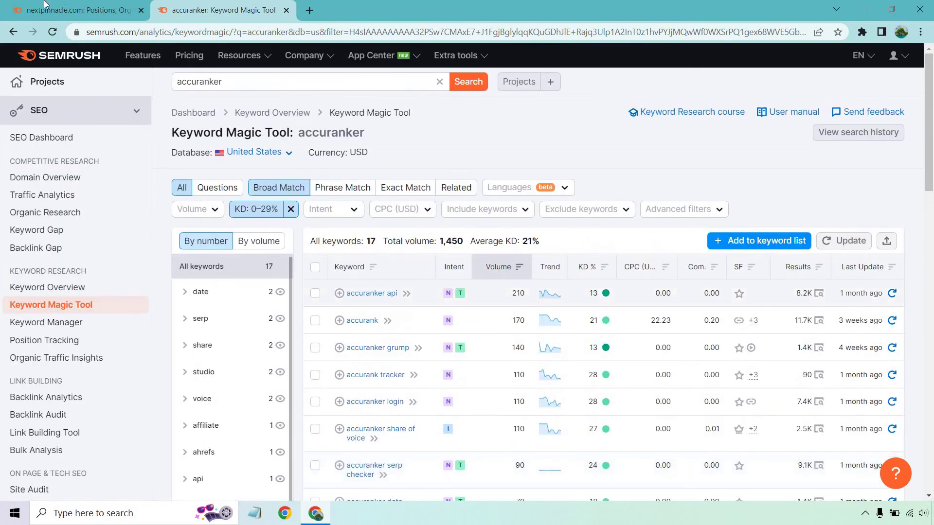
key(ctrl+shift+Tab)
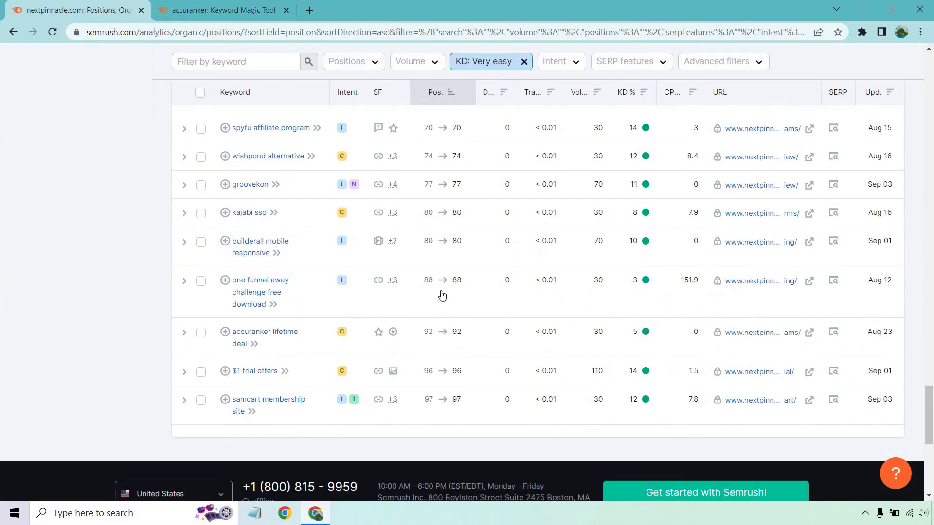
scroll(476, 299, up, 2)
scroll(478, 299, up, 15)
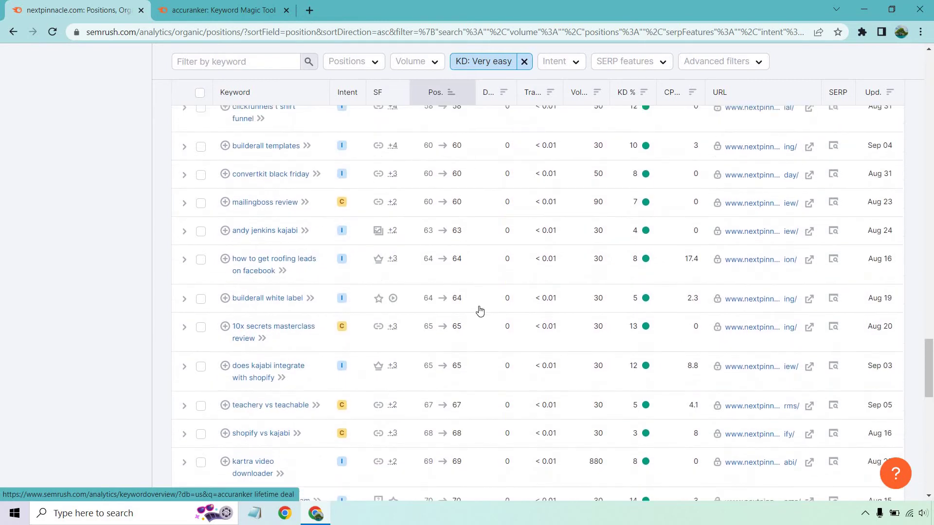
scroll(501, 373, up, 10)
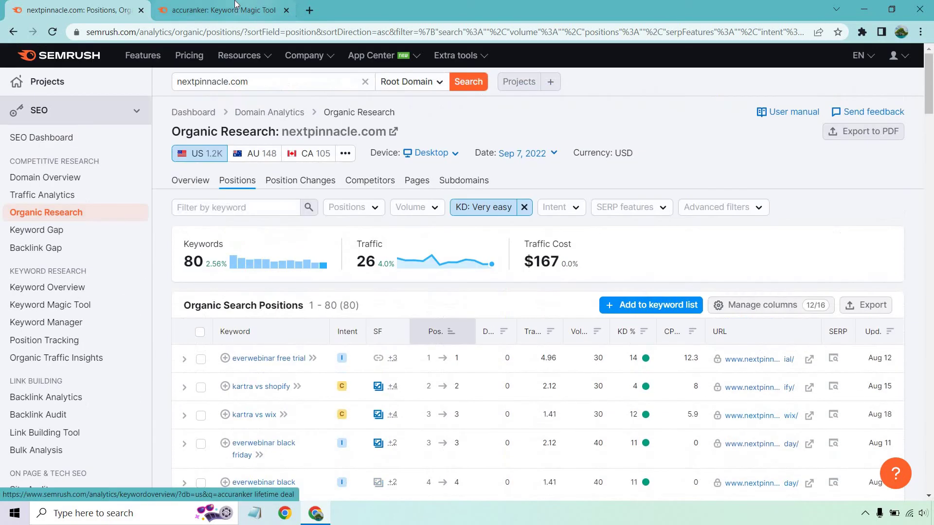
key(ctrl+Tab)
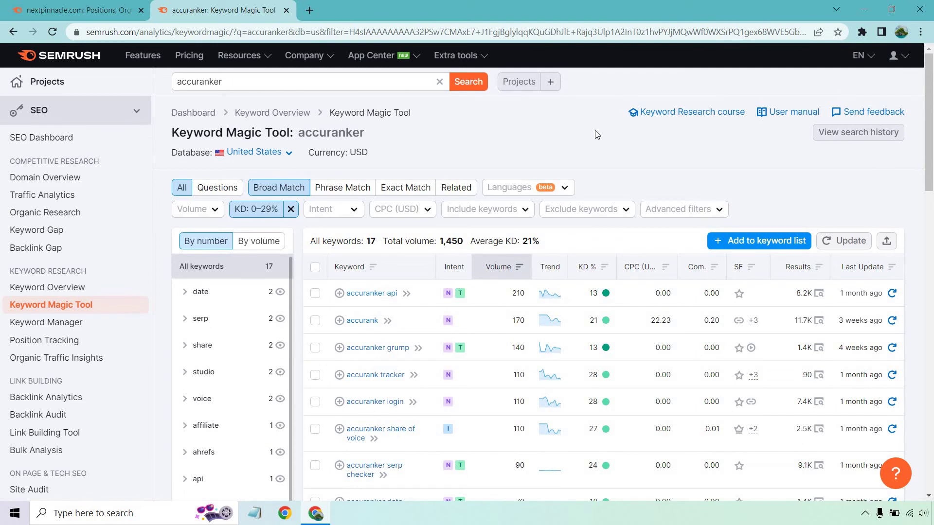